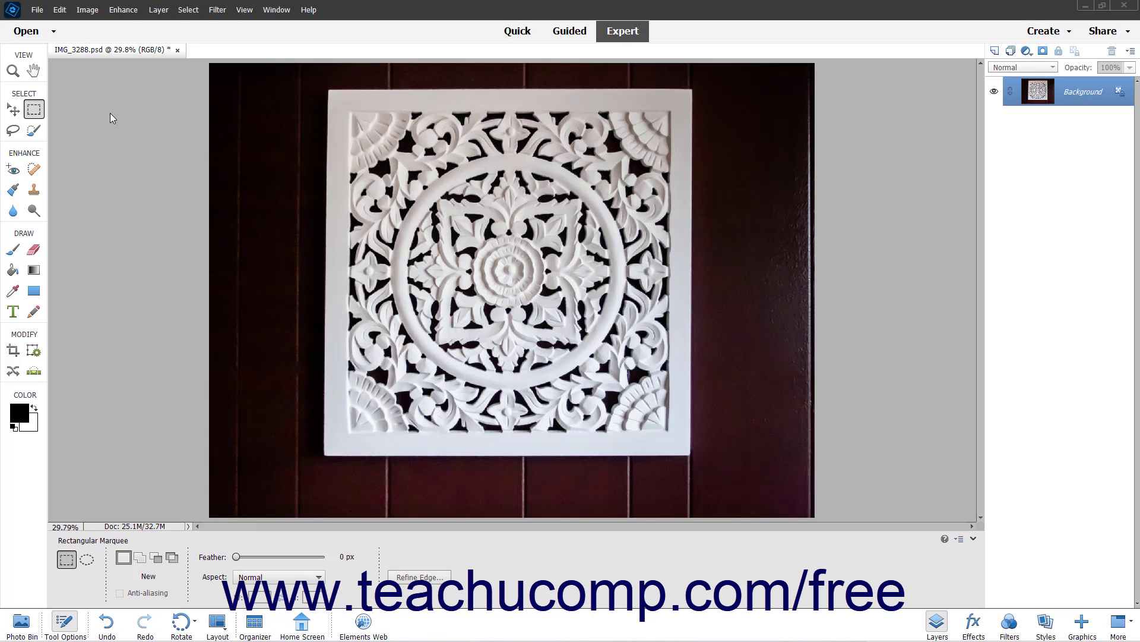
Review the options of the Rectangular Marquee, Lasso and Selection Brush tools and the available selection commands.
left_click(39, 107)
left_click(13, 130)
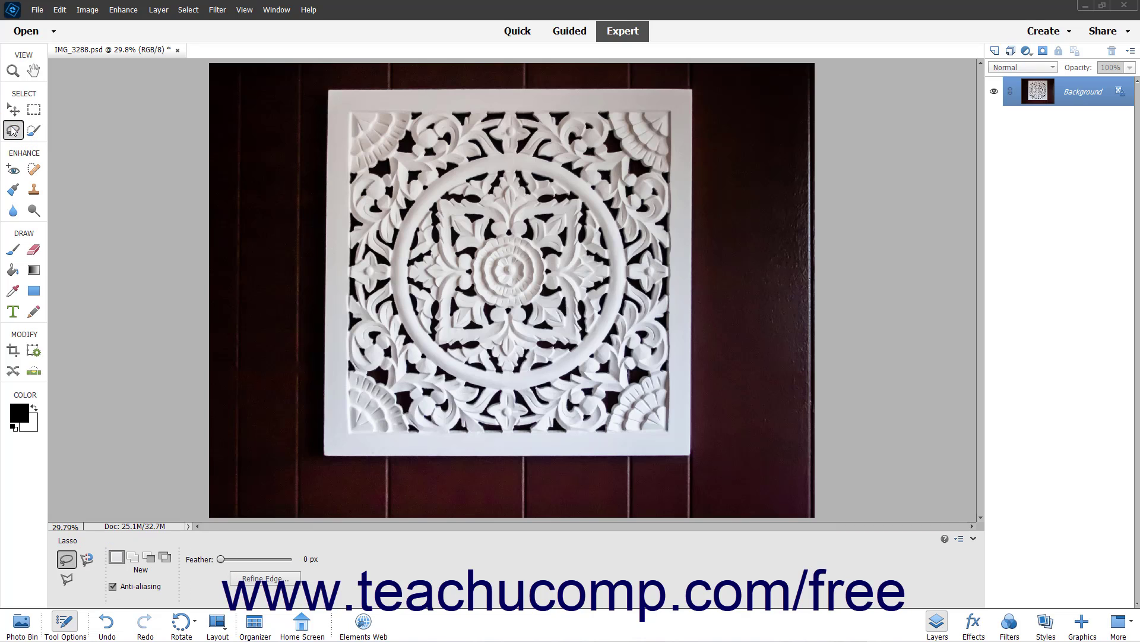
left_click(34, 132)
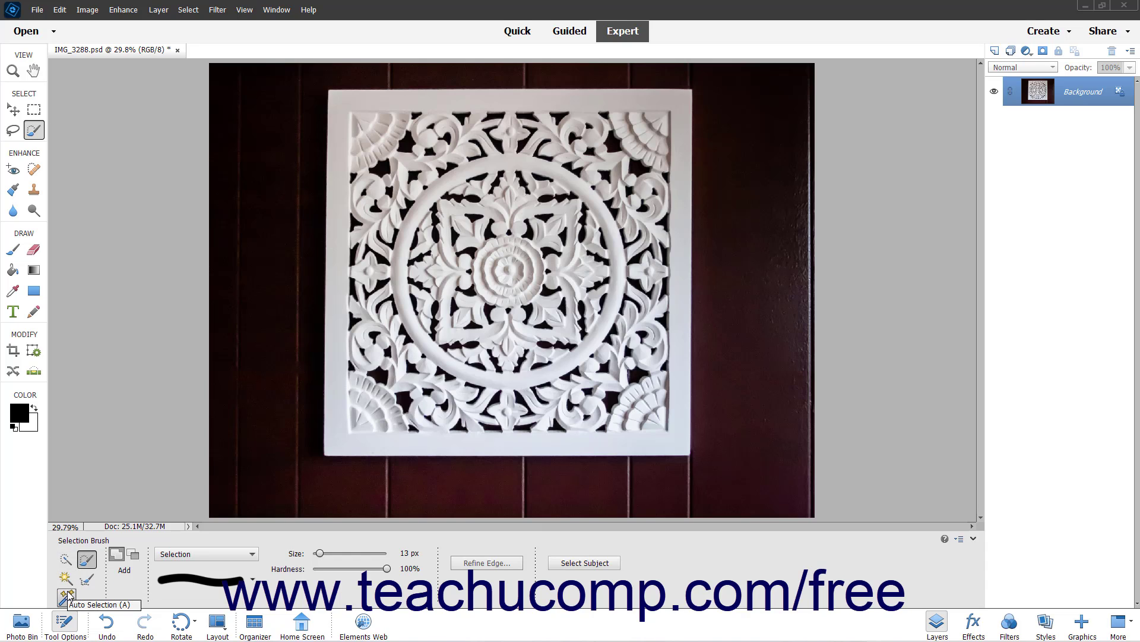
left_click(189, 10)
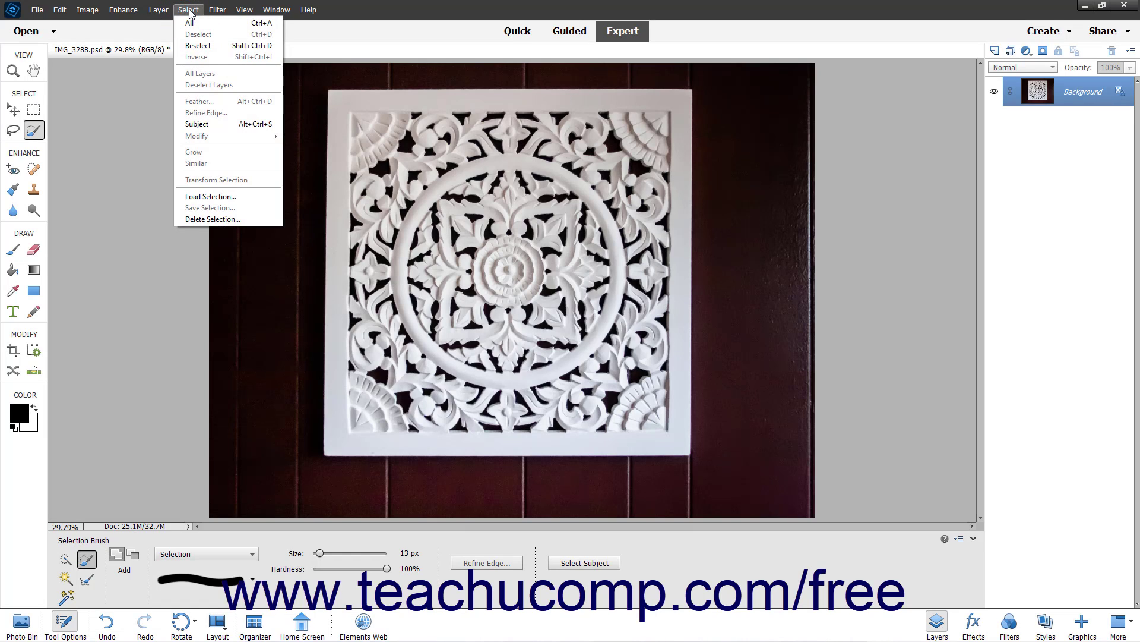
left_click(189, 10)
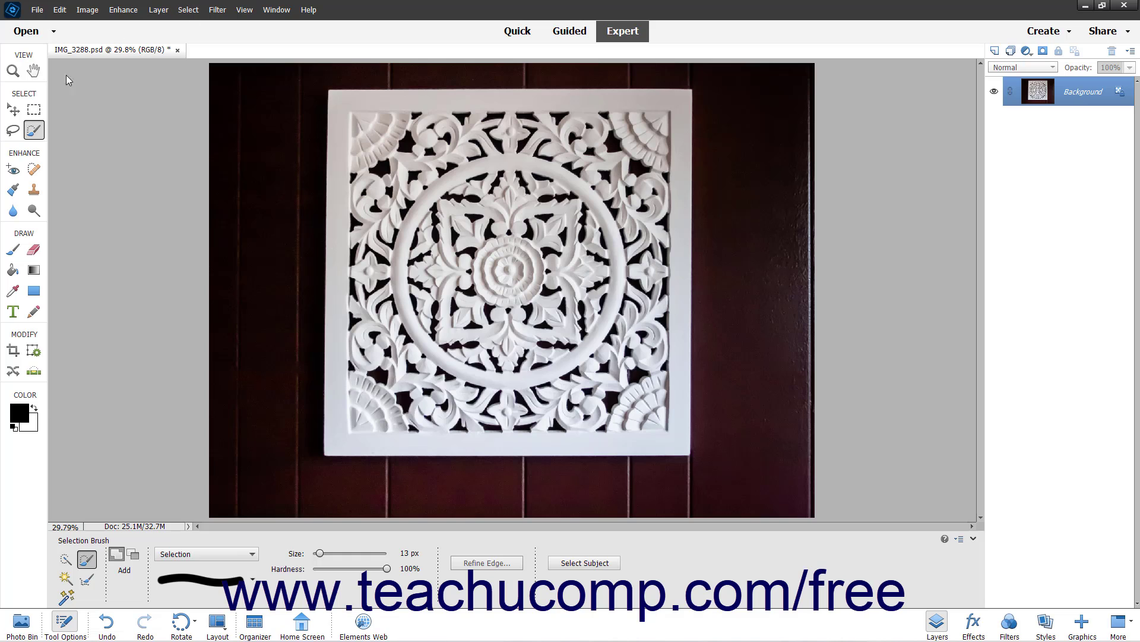
Draw a rectangular marquee on the dark wall left of the carved panel, and replace it with a new one lower down.
left_click(34, 109)
left_click_drag(236, 131, 303, 226)
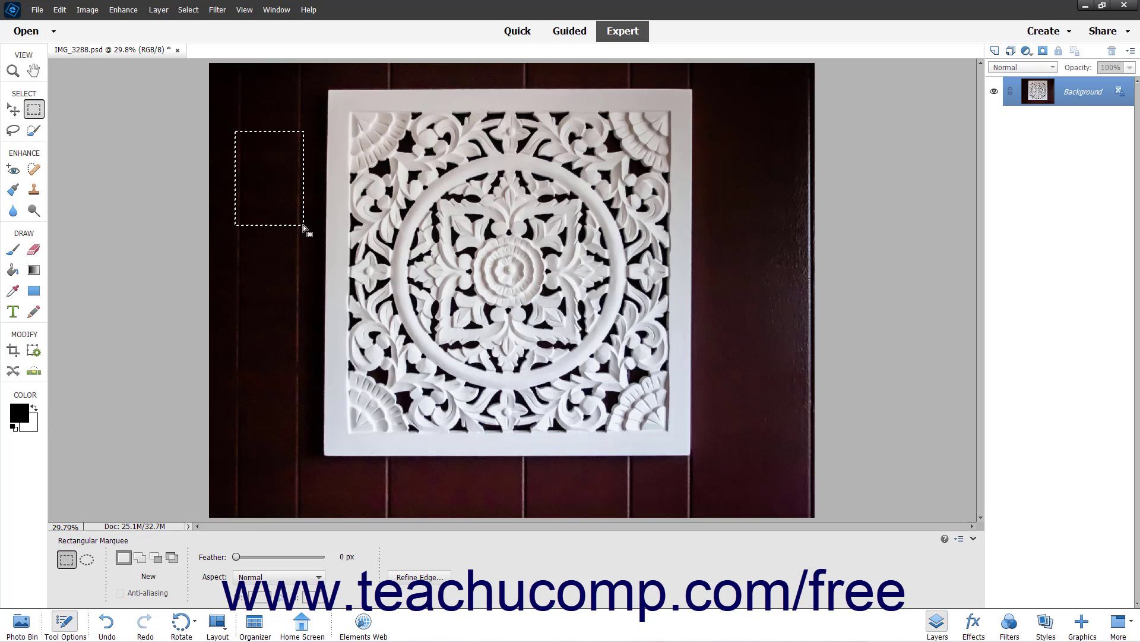
left_click_drag(230, 254, 304, 343)
Add a second rectangle above the existing marquee selection, and subtract a narrow vertical rectangle overlapping both.
left_click(140, 558)
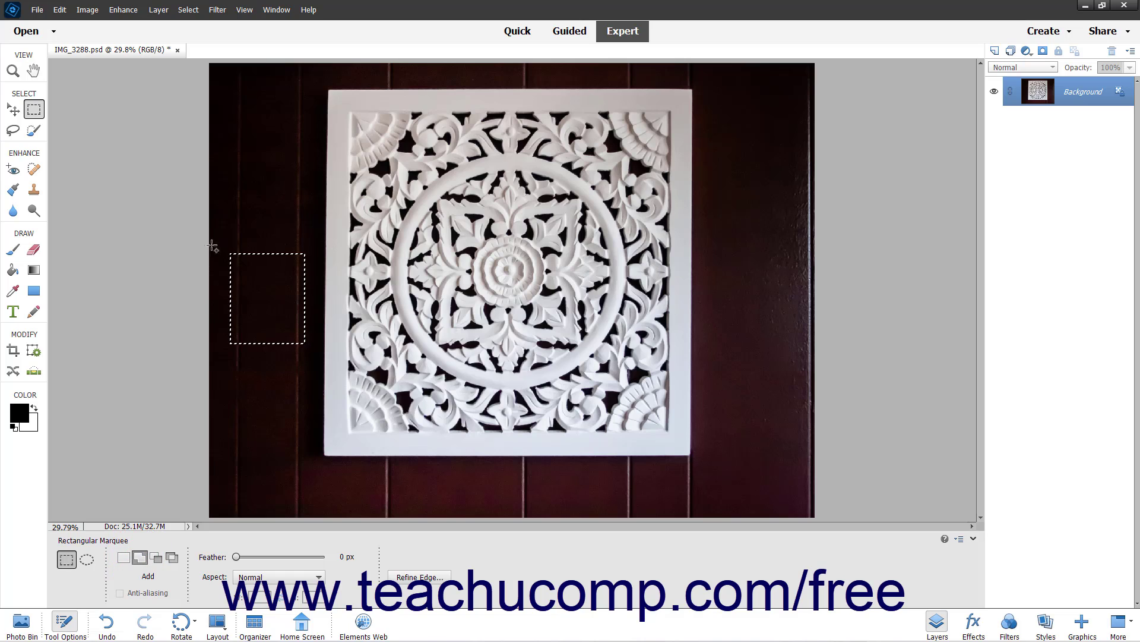
left_click_drag(229, 134, 305, 224)
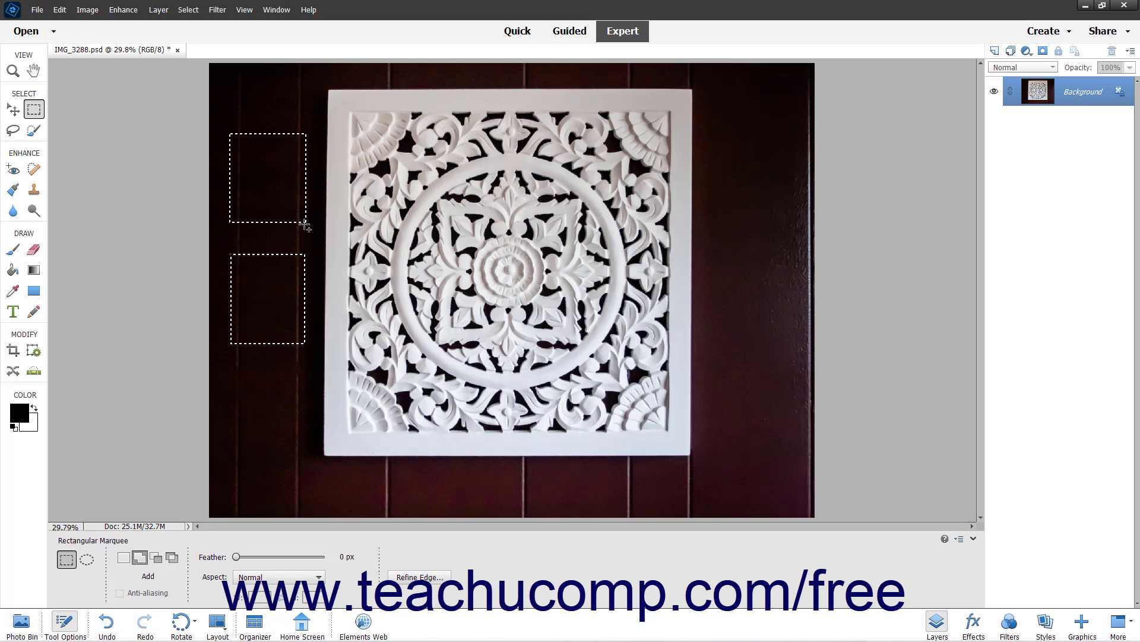
left_click(155, 559)
left_click_drag(251, 174, 287, 306)
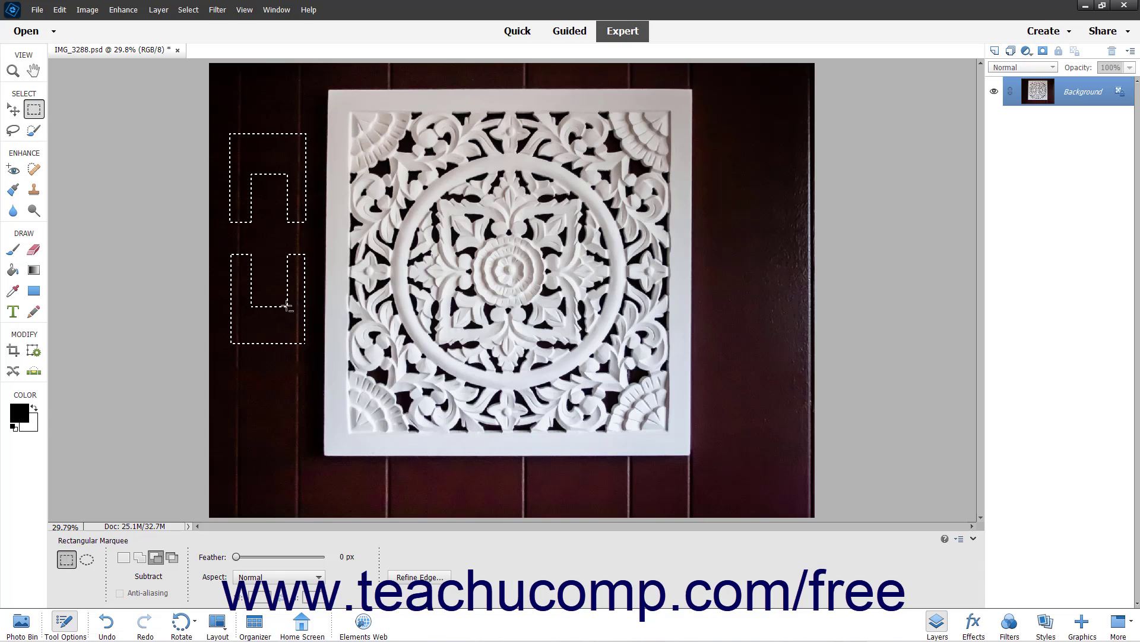
Intersect the marquee selection with a wide rectangle spanning the gap between its upper and lower parts.
left_click(174, 559)
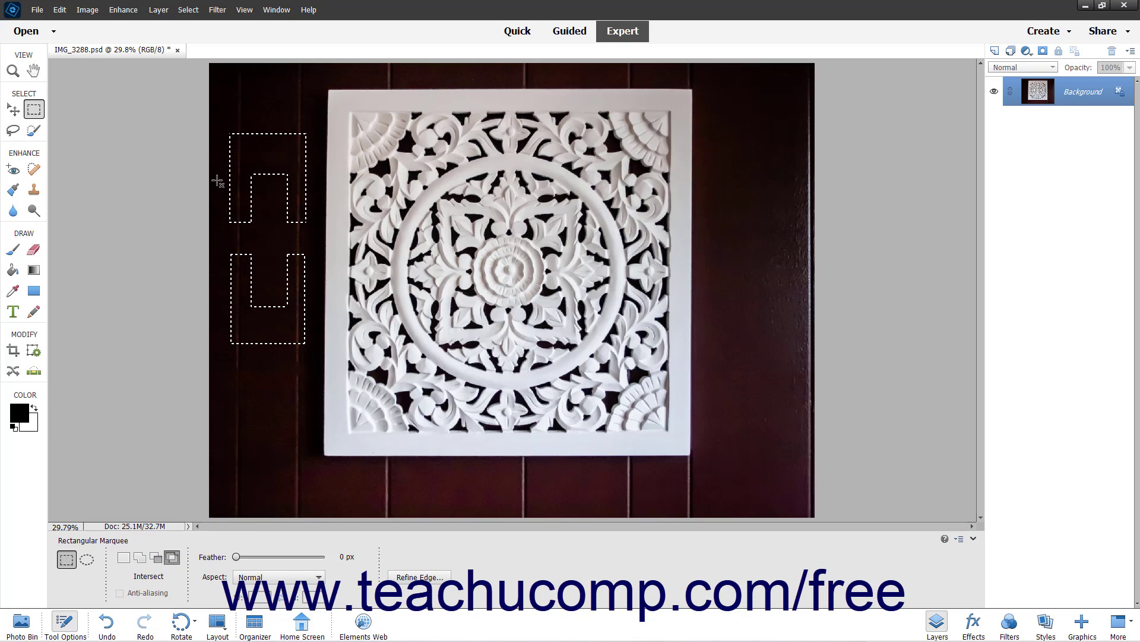
left_click_drag(216, 191, 315, 278)
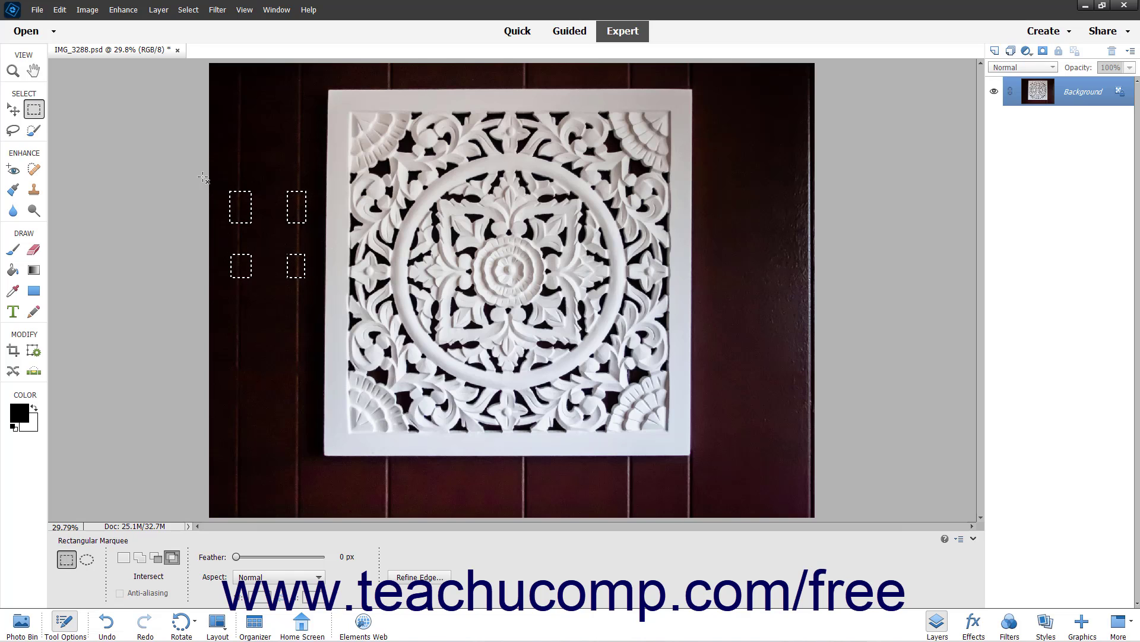
left_click(189, 10)
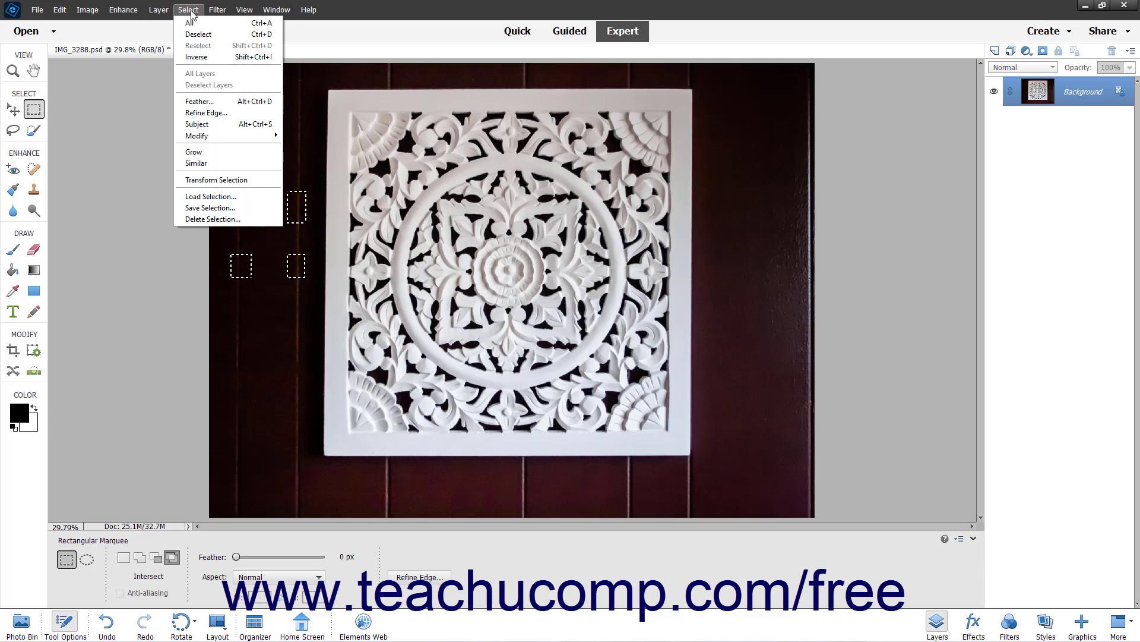
left_click(190, 11)
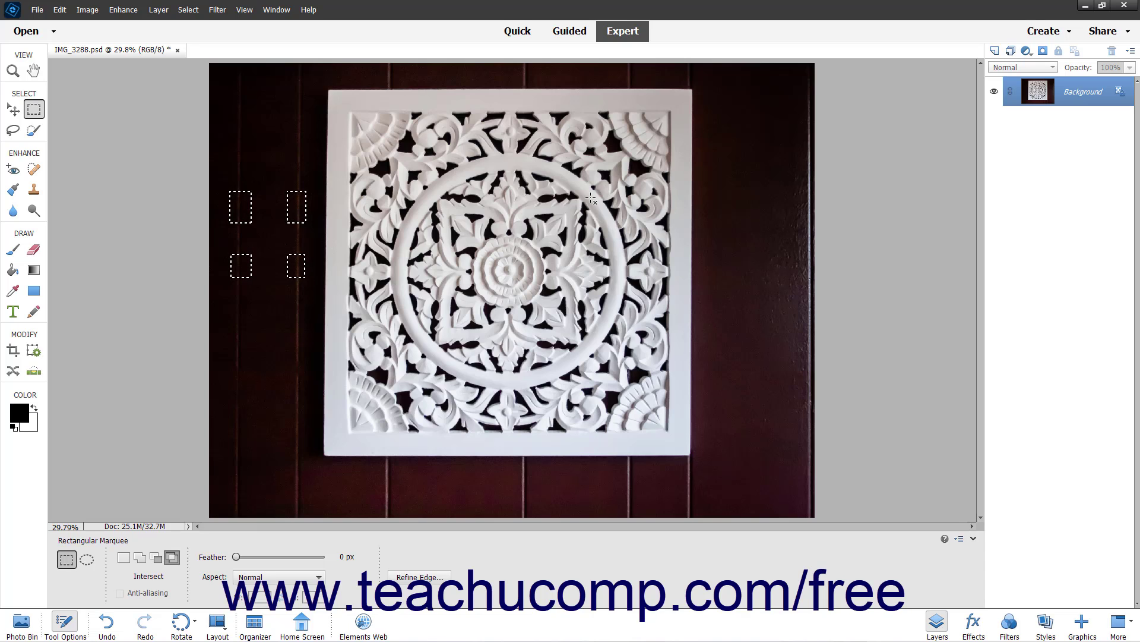
Select everything on the Background layer, and deselect it again.
left_click(1070, 100)
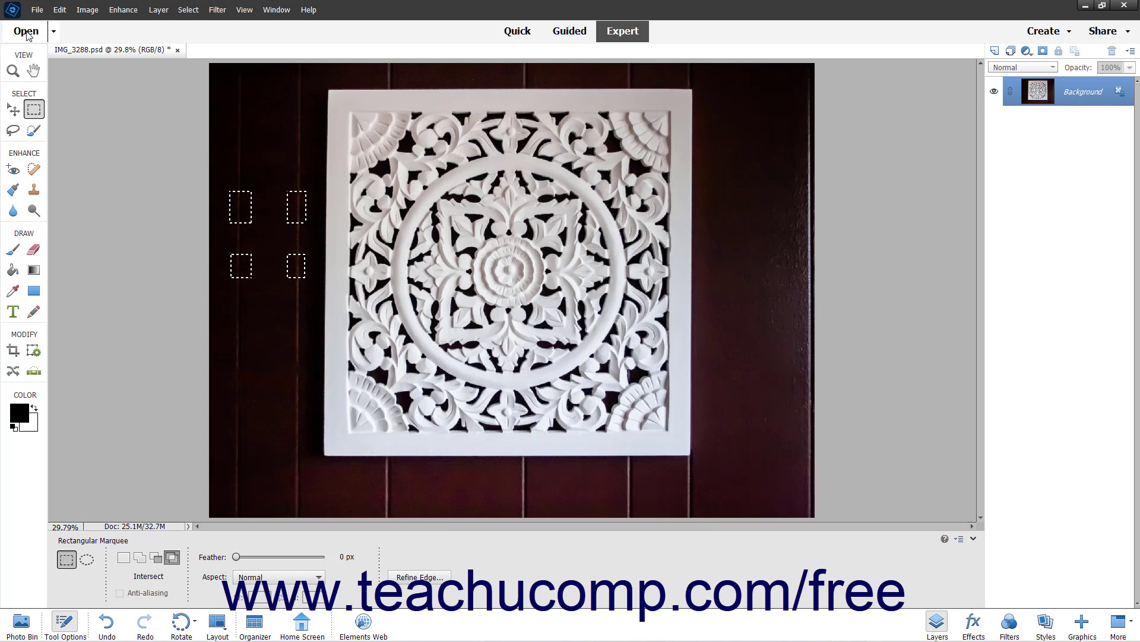
left_click(185, 12)
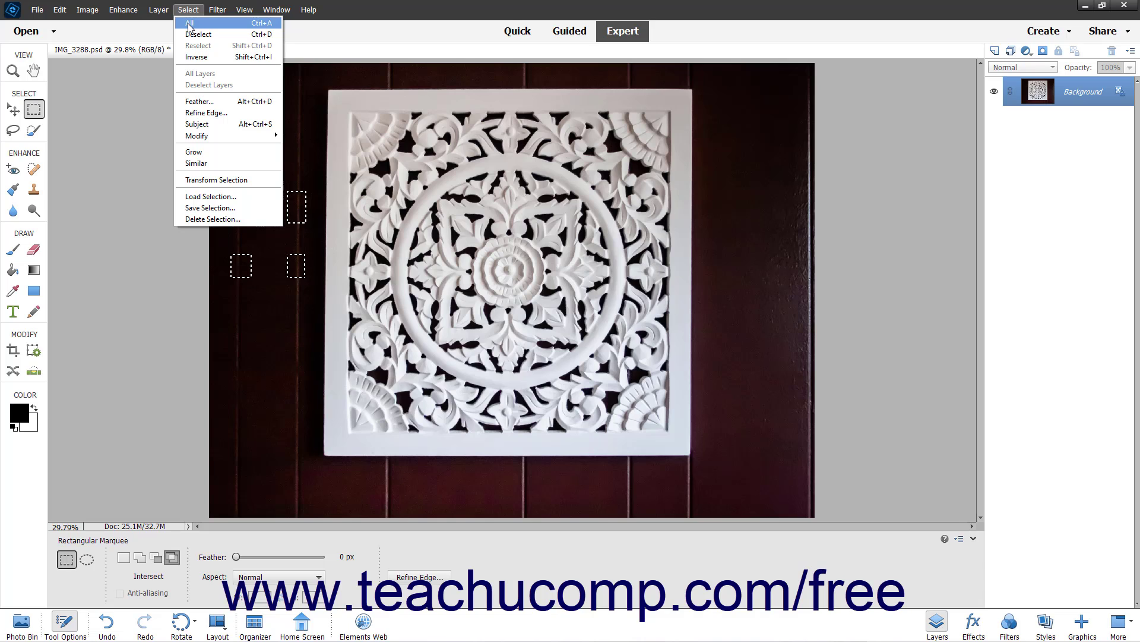
left_click(198, 26)
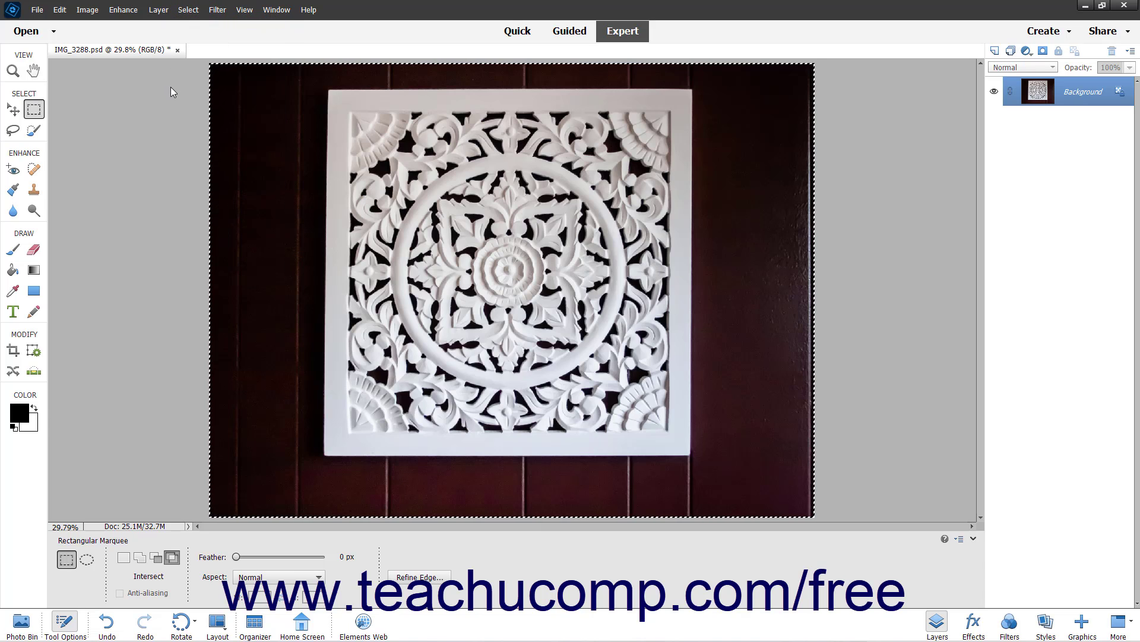
left_click(188, 9)
left_click(197, 35)
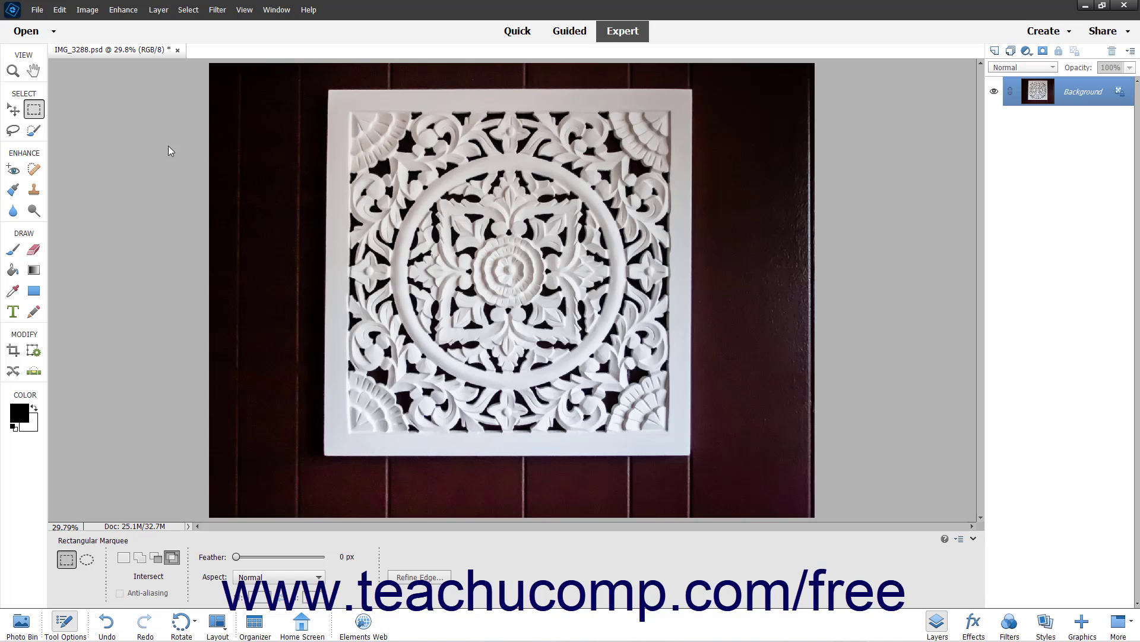
Select the photo's subject automatically with the Subject command, and deselect it.
left_click(189, 9)
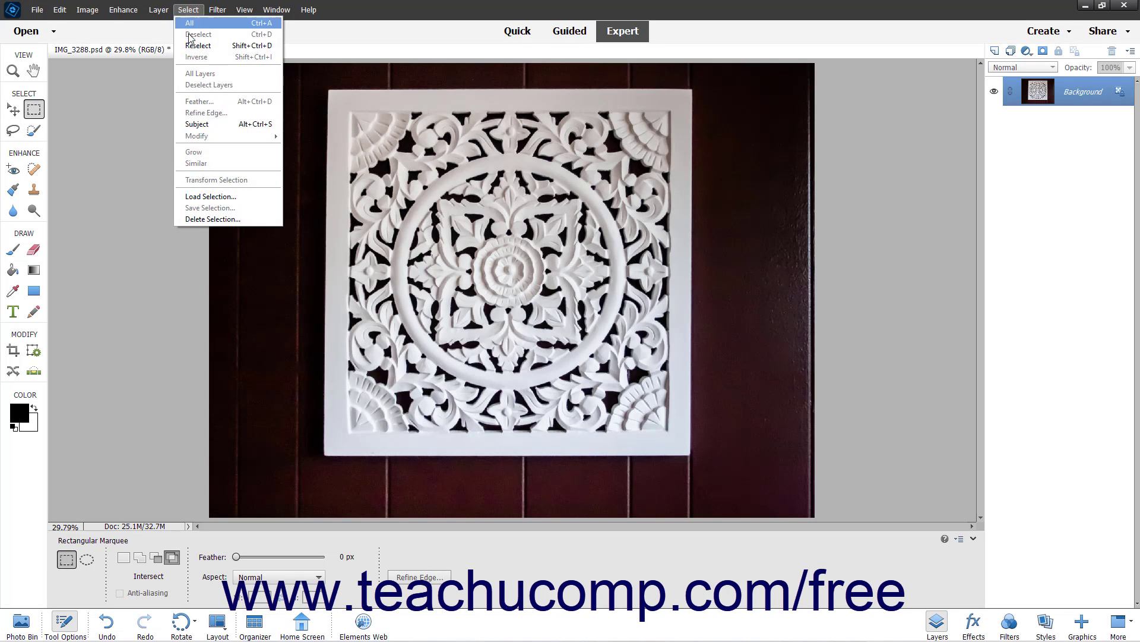
left_click(207, 124)
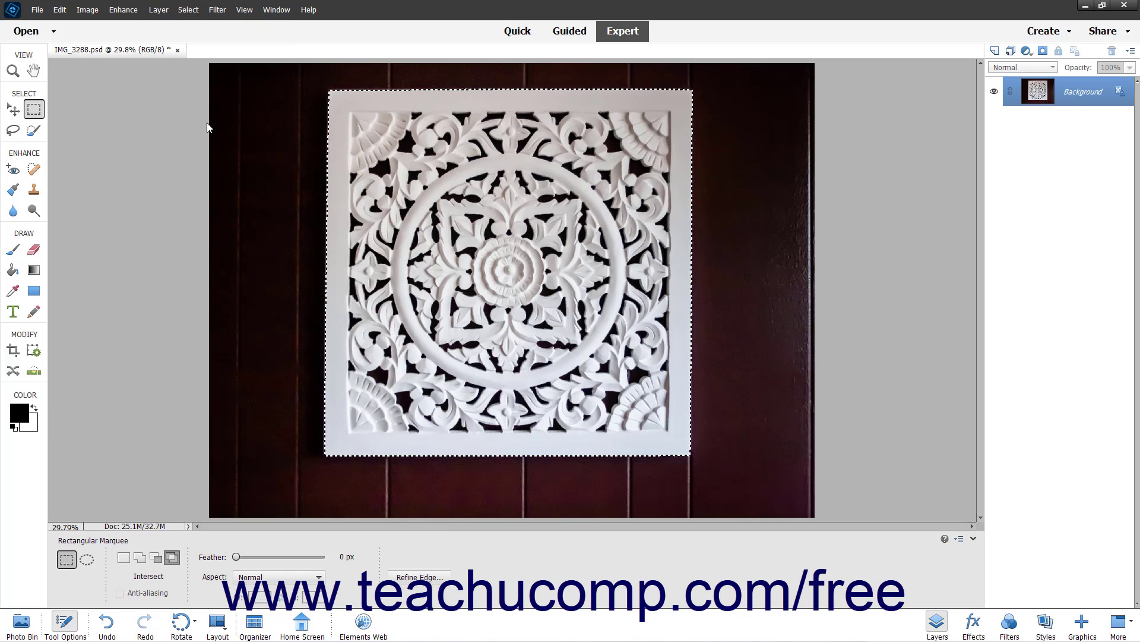
left_click(193, 12)
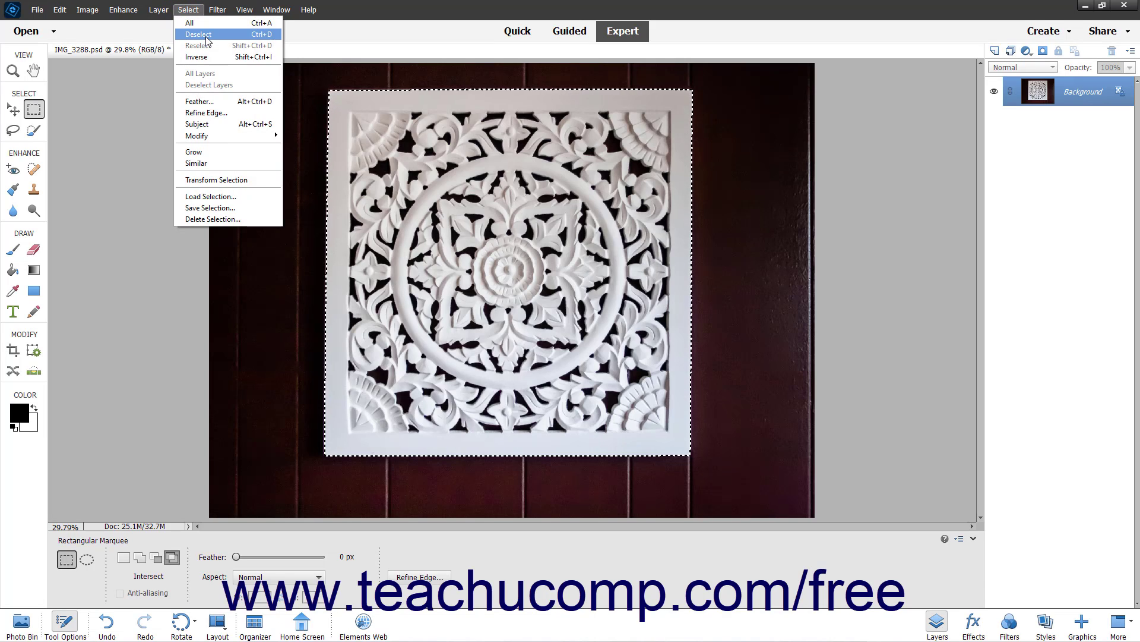
left_click(202, 34)
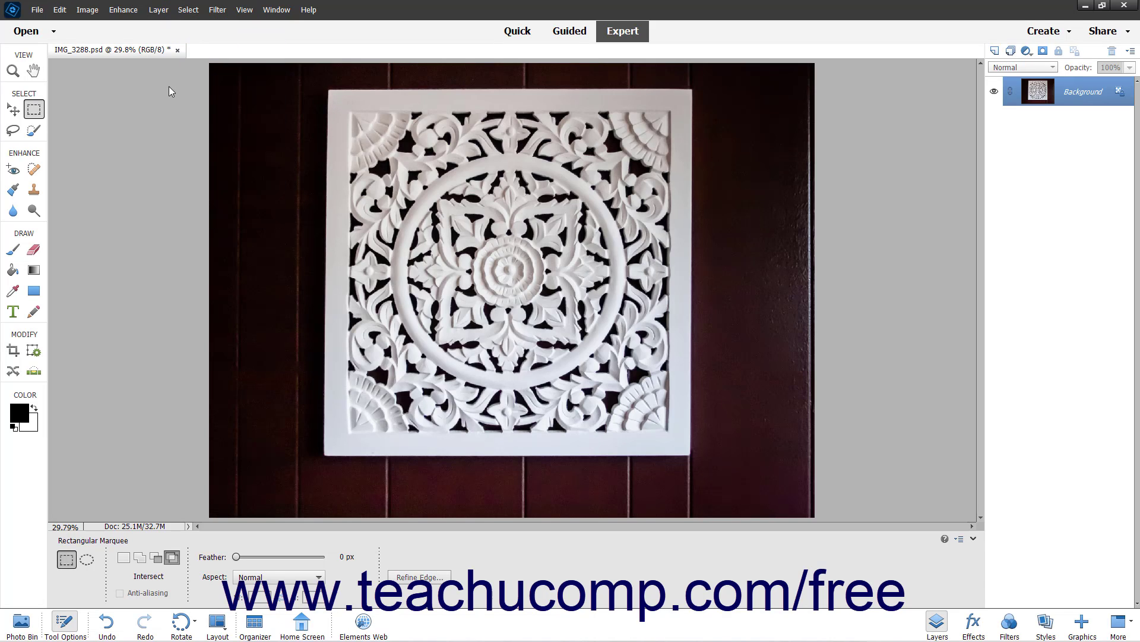
Reselect the last selection, and clear it using the marquee tool on the dark wall outside it.
left_click(182, 10)
left_click(198, 46)
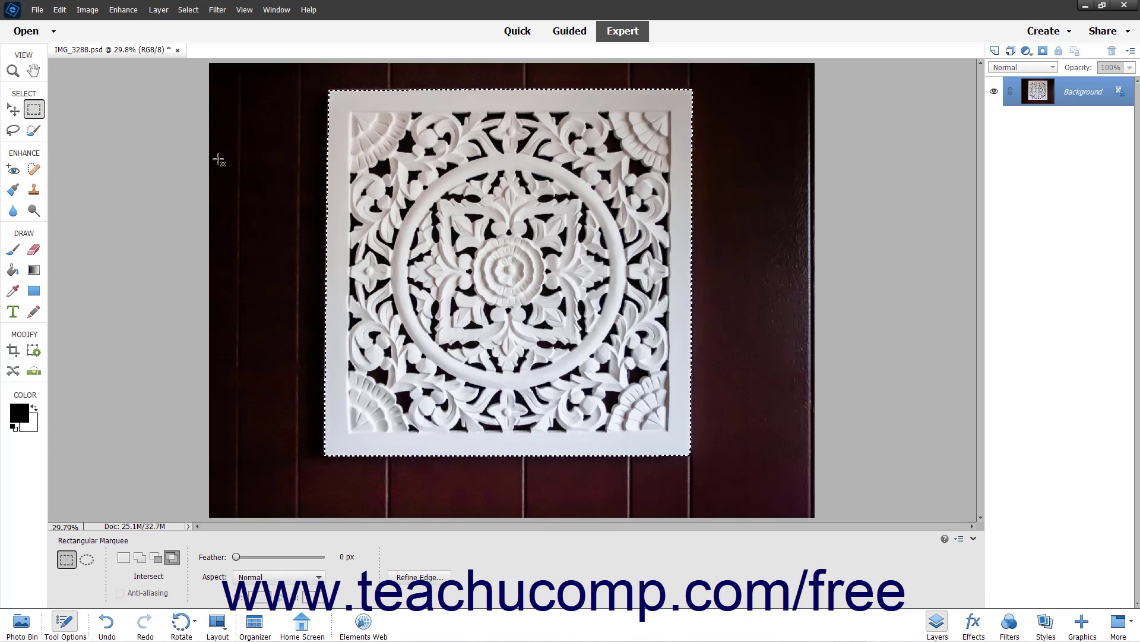
left_click(261, 162)
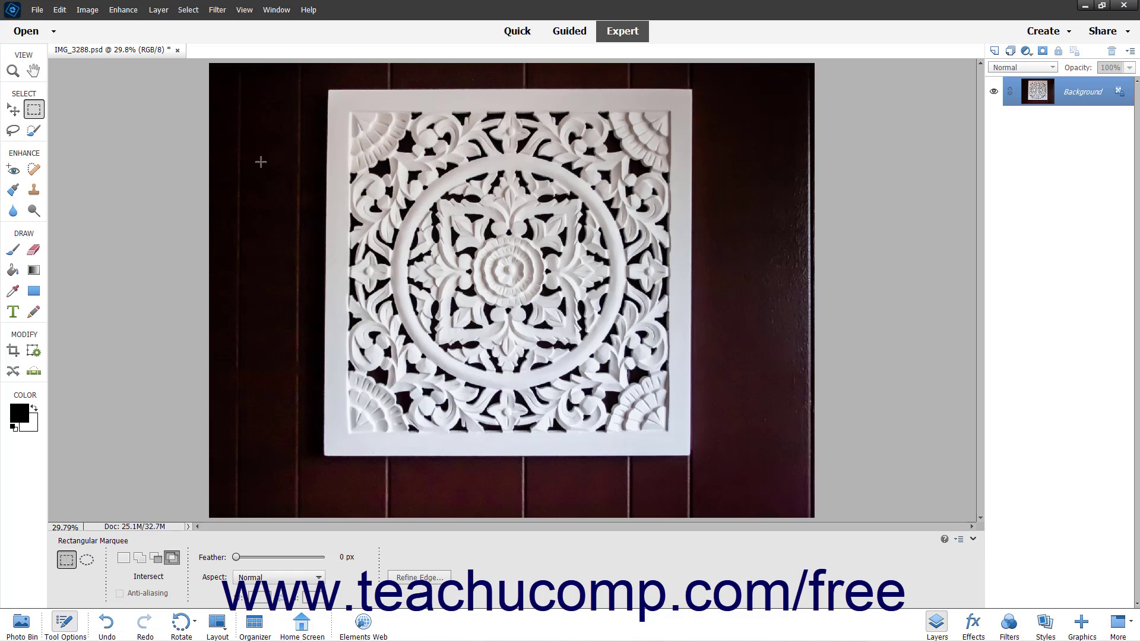
Restore the cleared selection around the carved panel with Reselect.
left_click(189, 9)
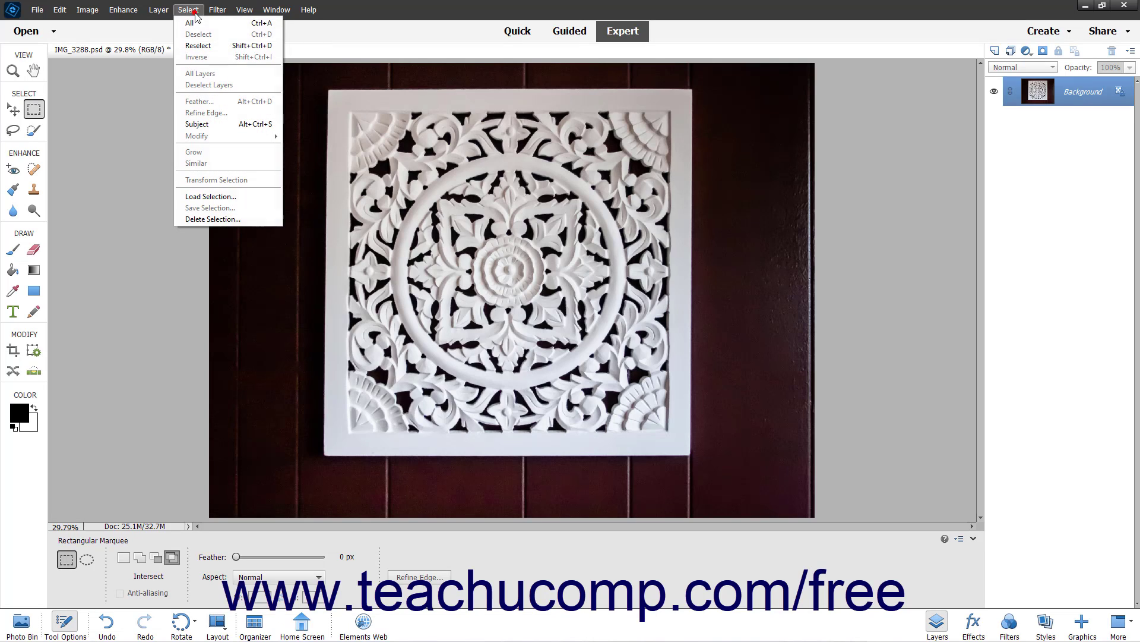
left_click(198, 46)
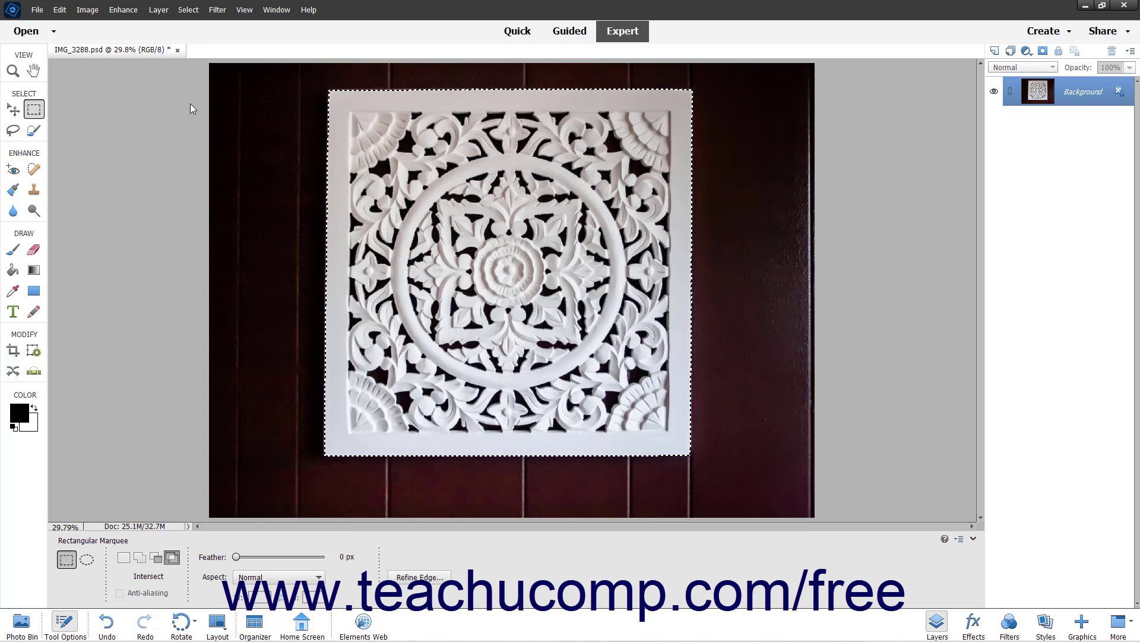
Invert the selection to cover the wall around the carved panel, and invert it back to the panel.
left_click(189, 10)
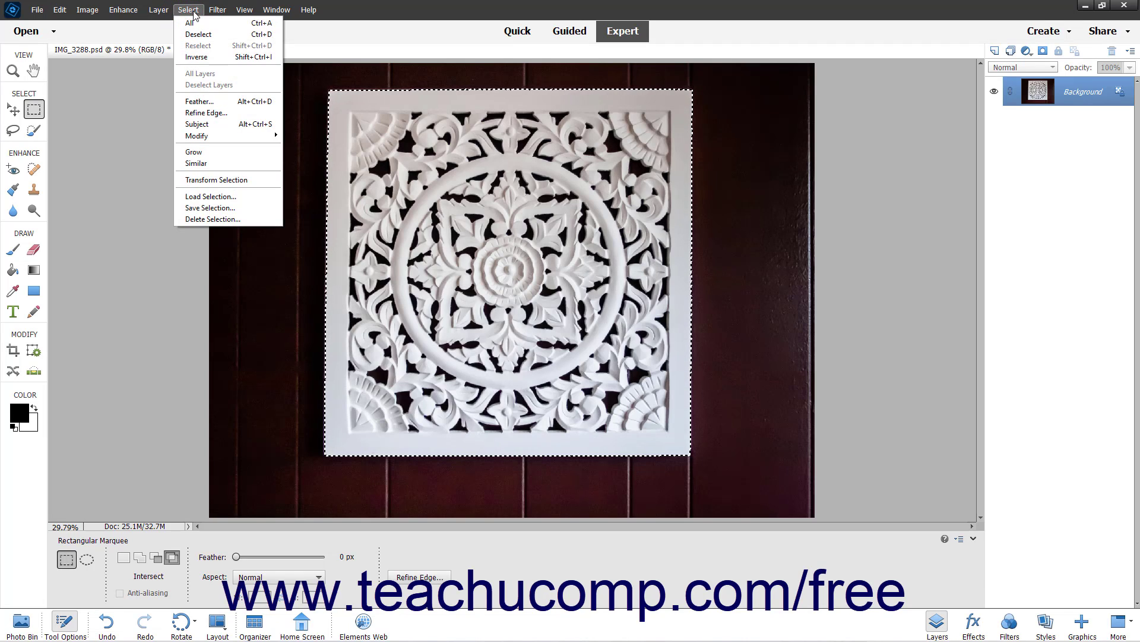
left_click(200, 57)
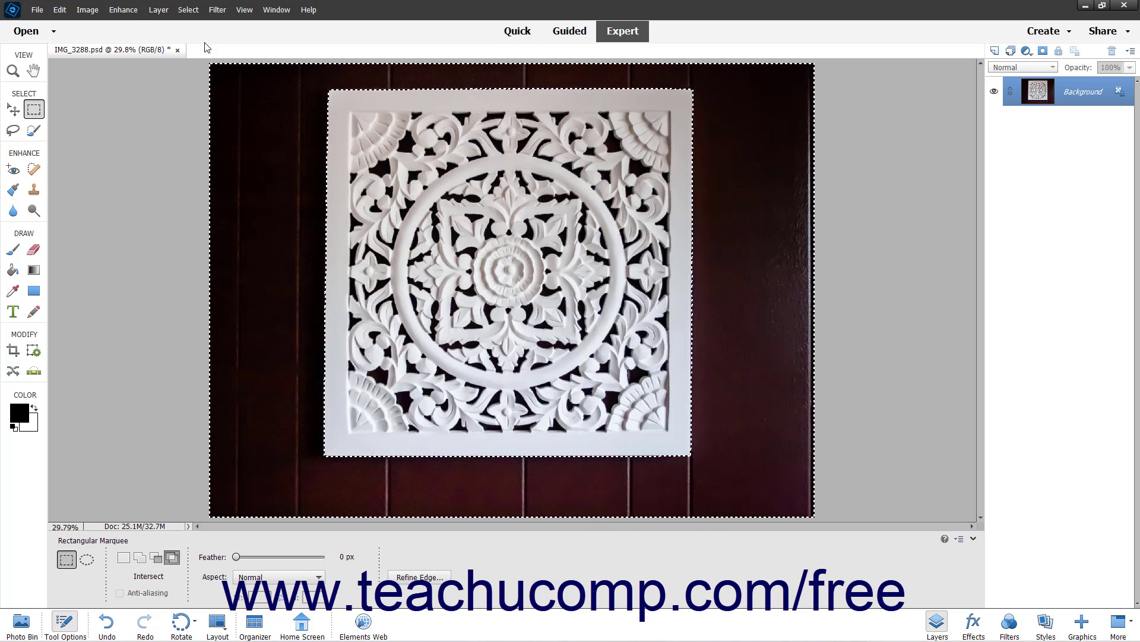
left_click(189, 9)
left_click(199, 57)
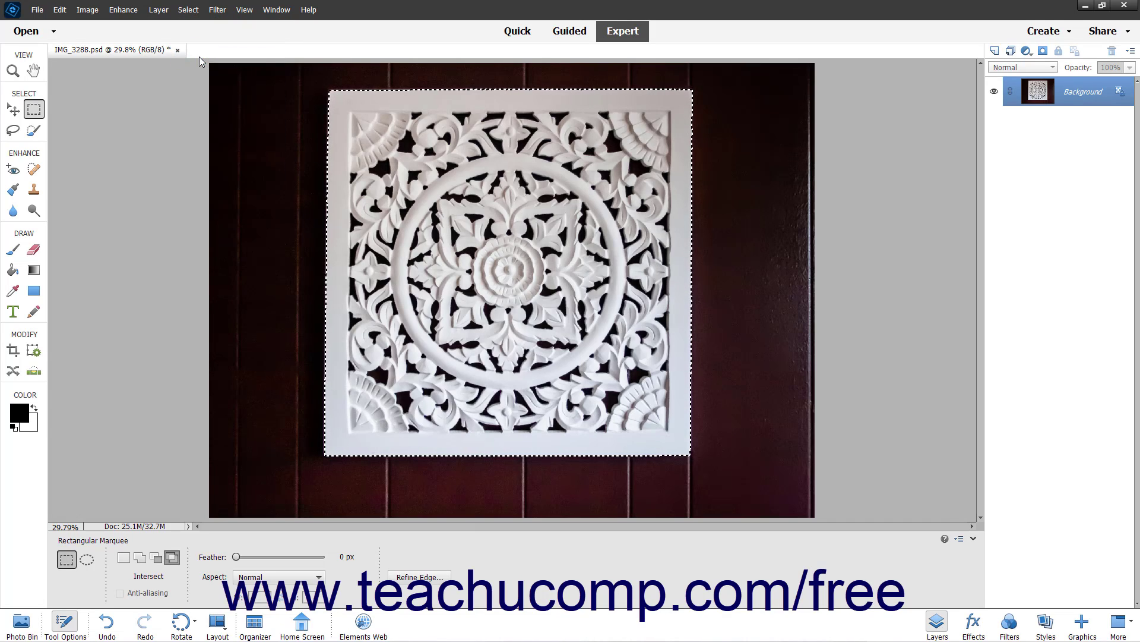
Set the Rectangular Marquee to New selection mode and move only the selection outline leftward and slightly up from the carved panel.
left_click(34, 111)
left_click(123, 557)
left_click_drag(429, 251, 320, 257)
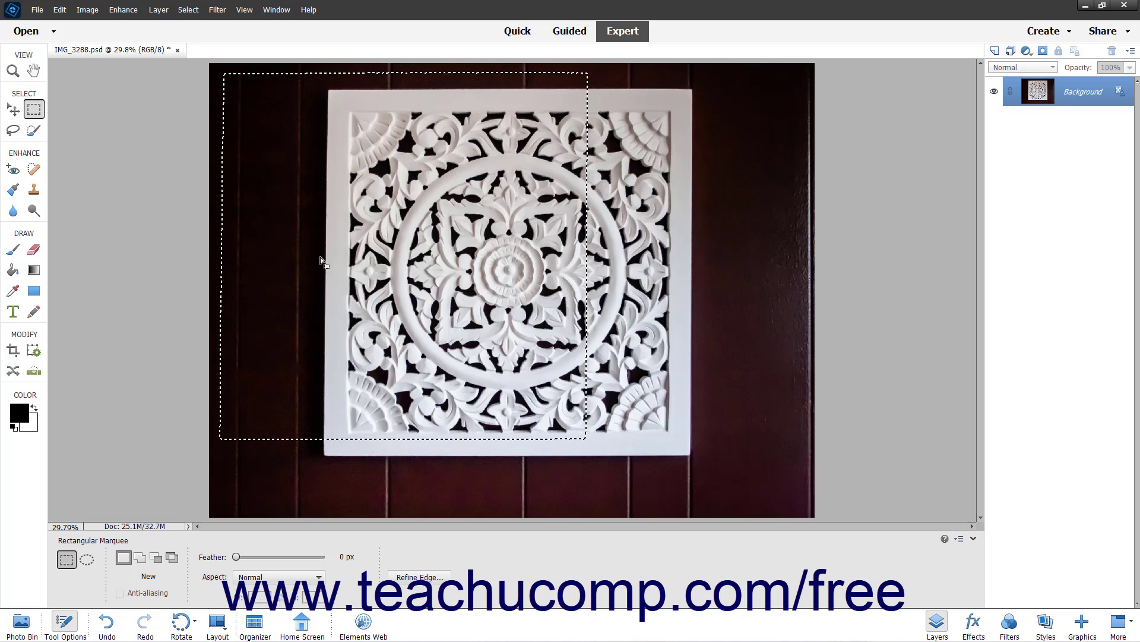